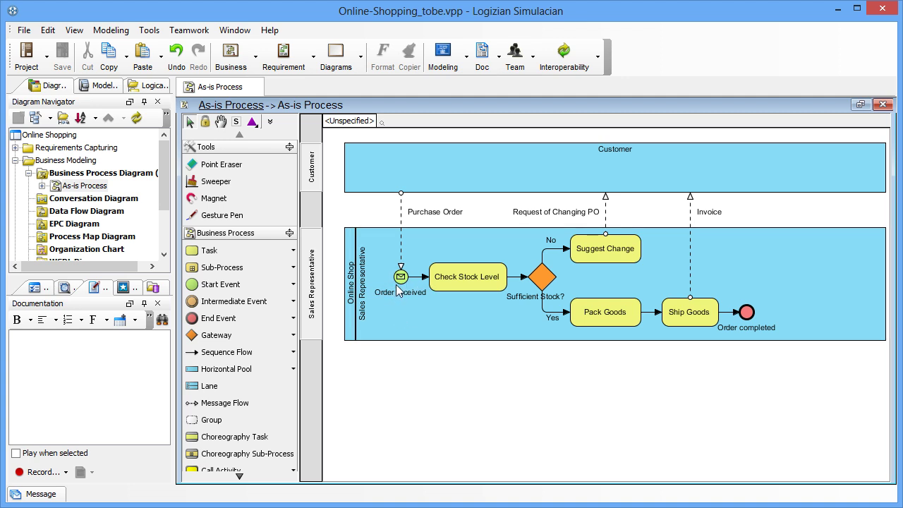
pyautogui.moveTo(404, 281)
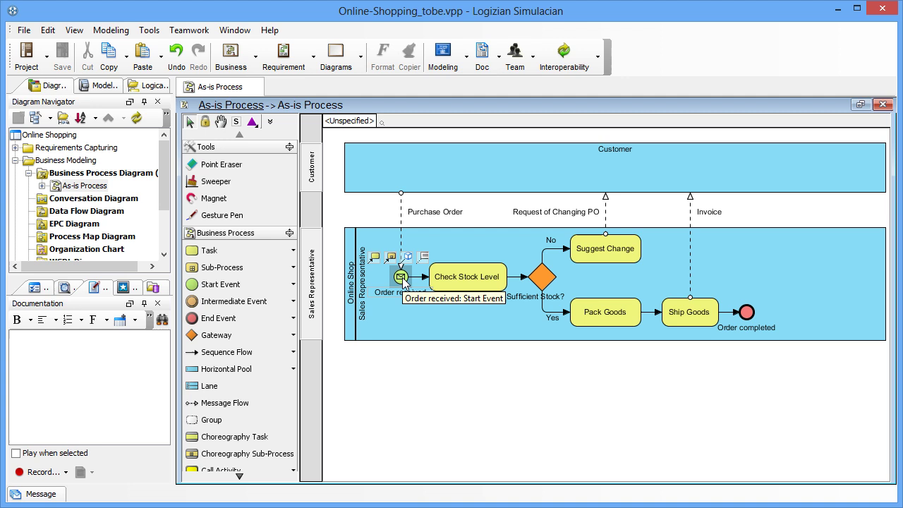
pyautogui.moveTo(483, 284)
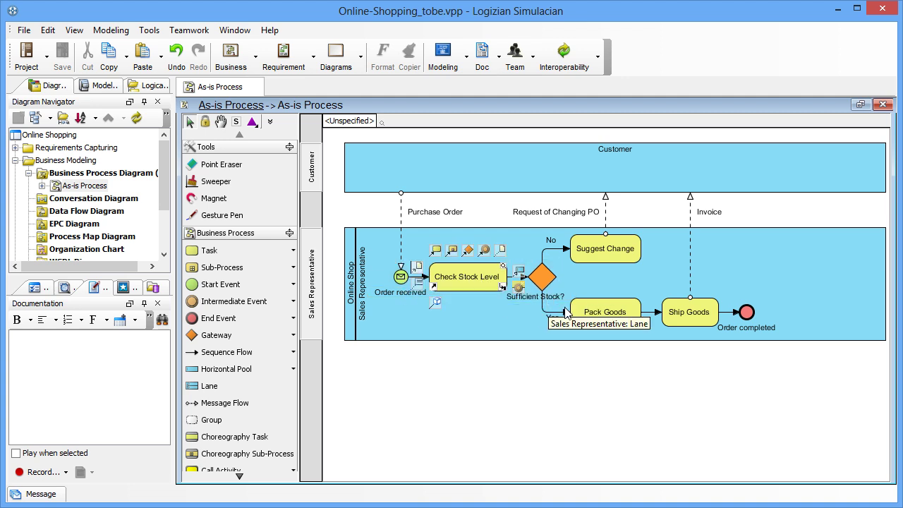
pyautogui.moveTo(584, 316)
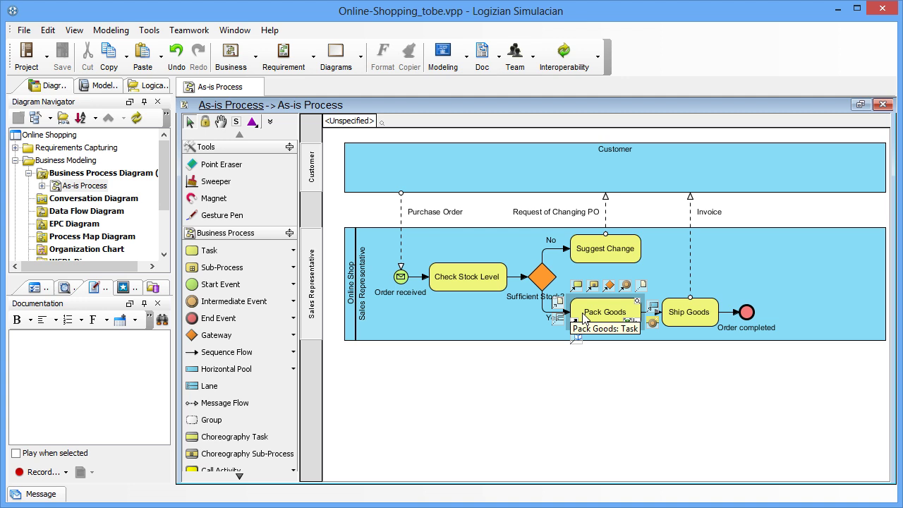
pyautogui.moveTo(691, 322)
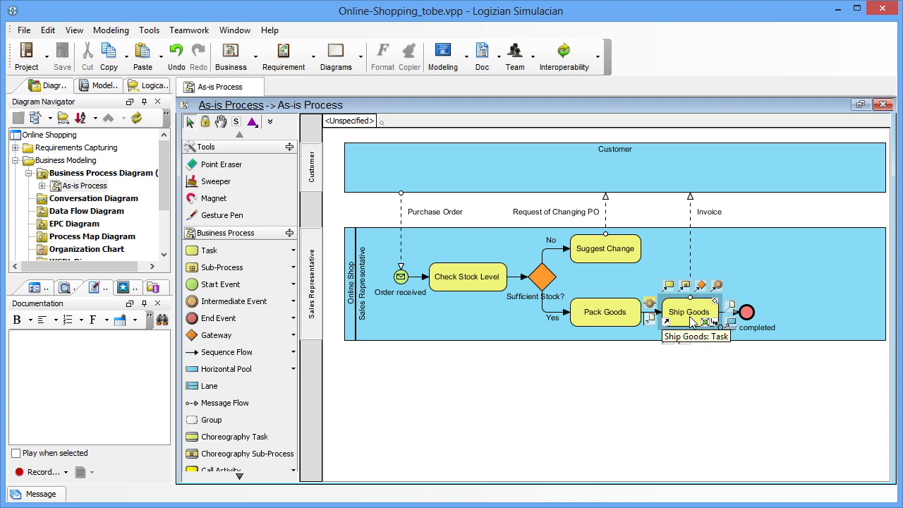
pyautogui.moveTo(607, 256)
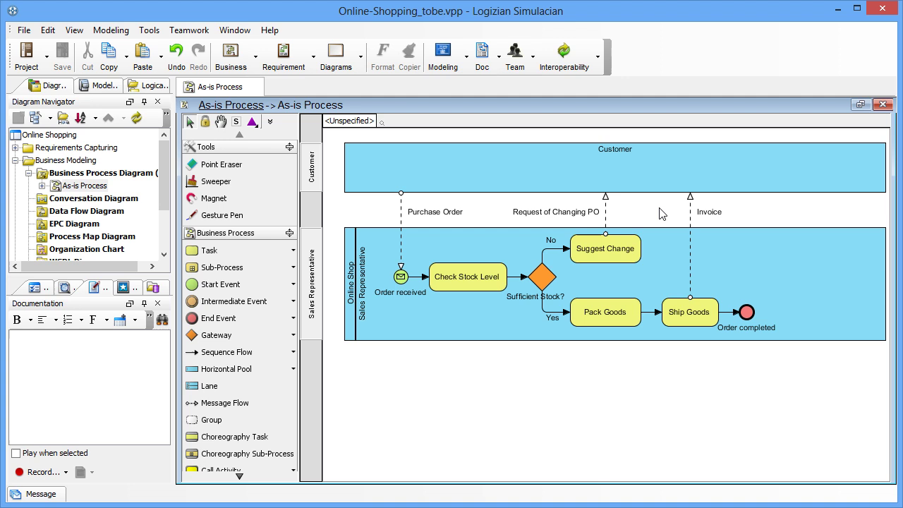
# Step: Create a to-be process from the As-is Process diagram
pyautogui.rightClick(511, 134)
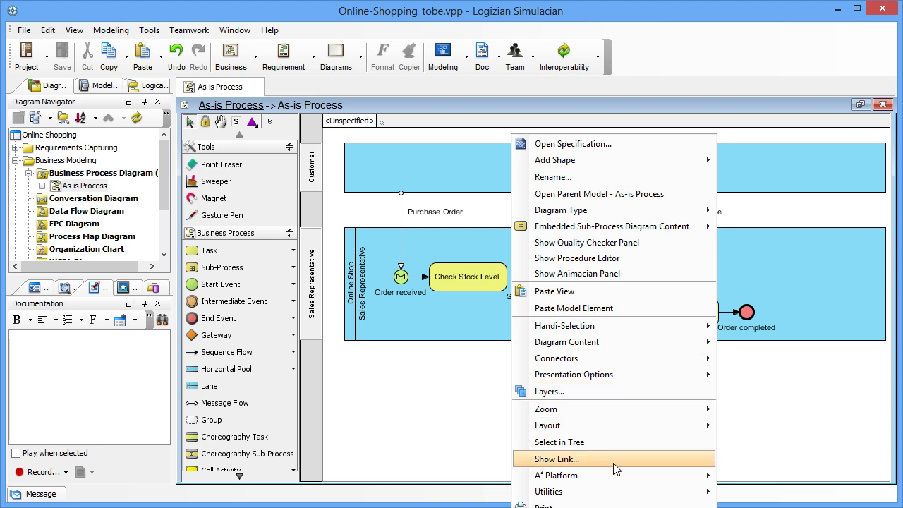
pyautogui.moveTo(617, 490)
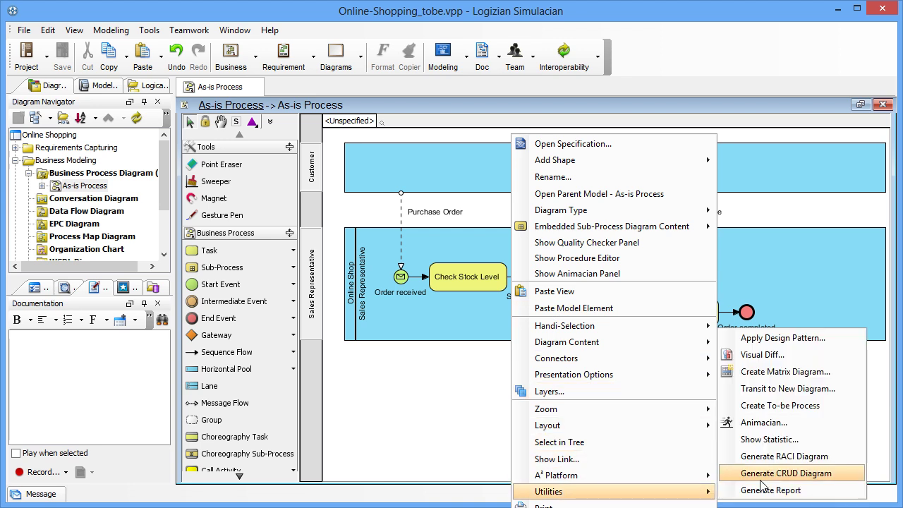
pyautogui.click(806, 415)
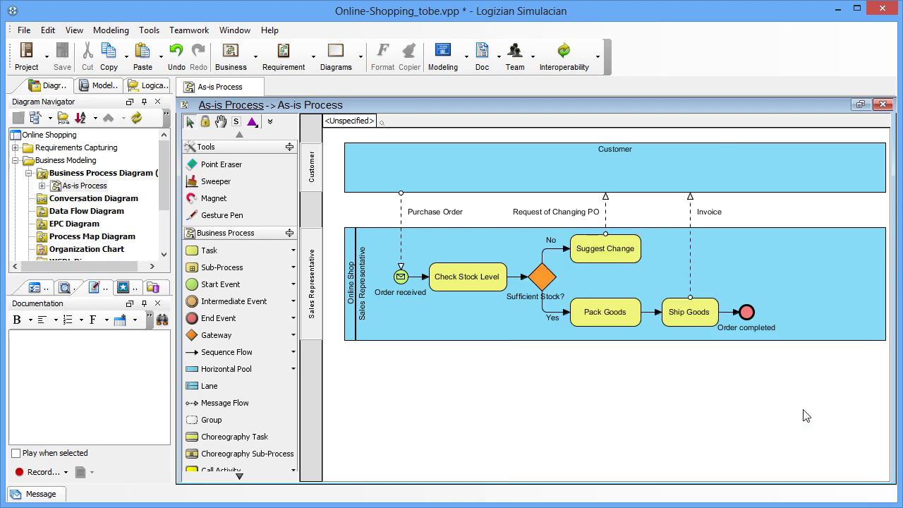
pyautogui.click(564, 401)
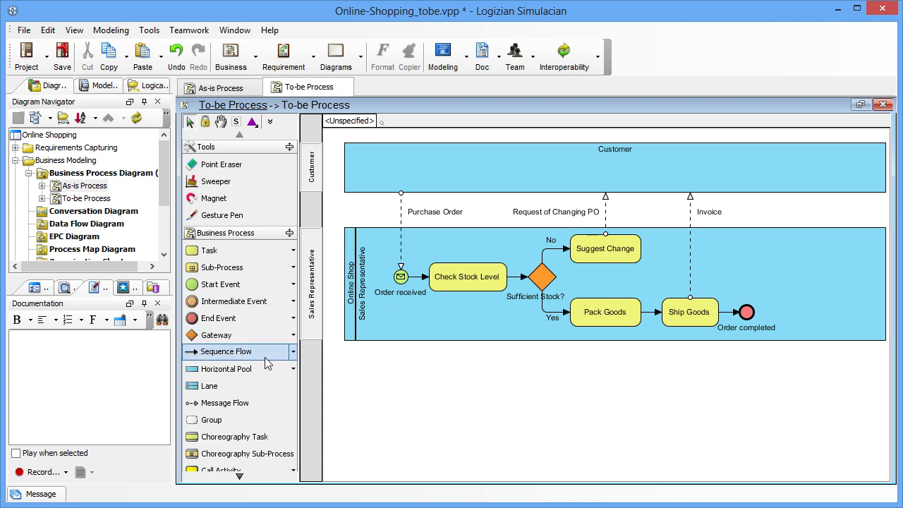
# Step: Add a new lane named Warehouse to the Online Shop pool in the To-be Process diagram
pyautogui.click(240, 385)
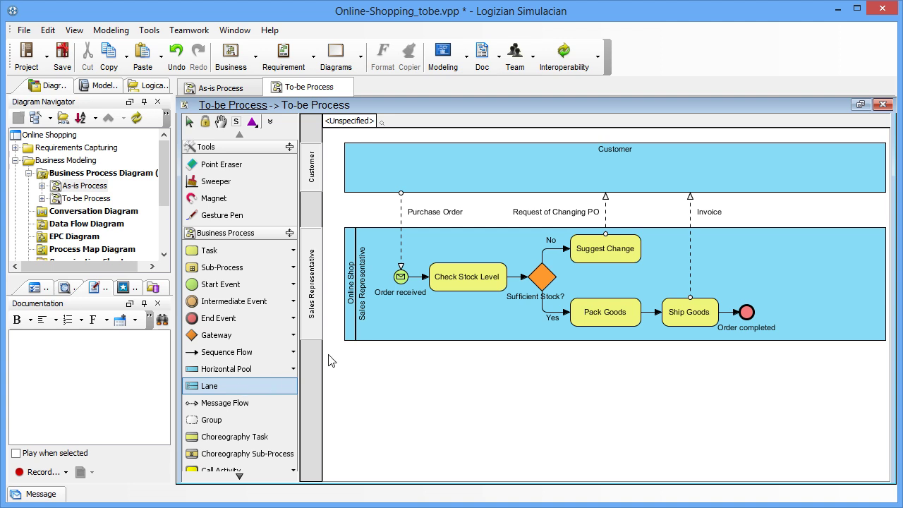
pyautogui.click(385, 315)
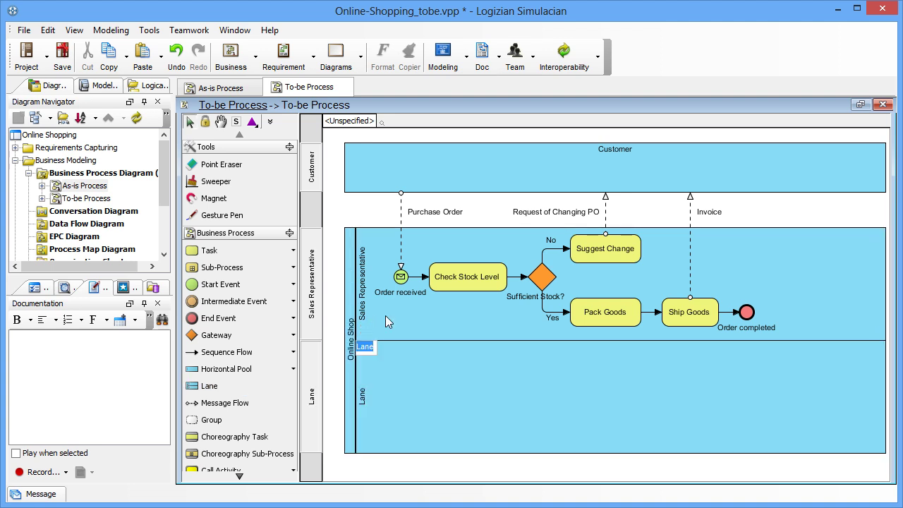
pyautogui.write('Warehouse')
pyautogui.press('Return')
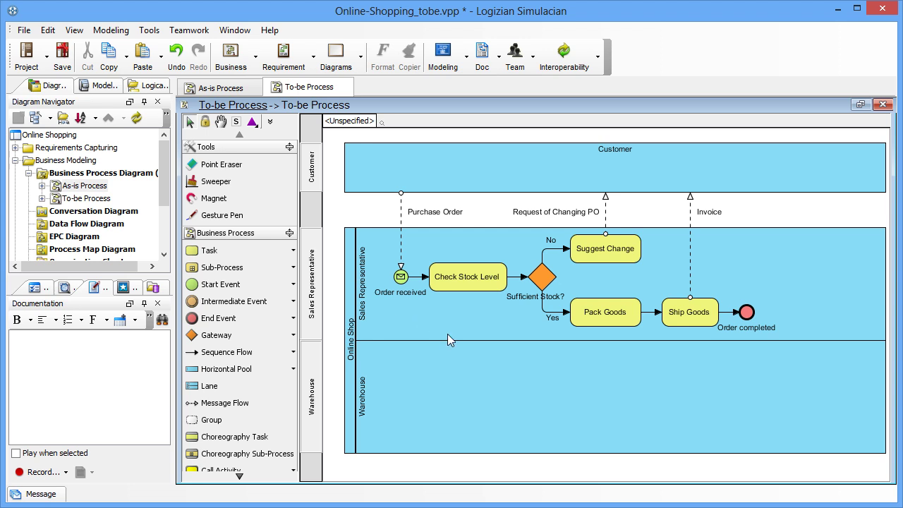
# Step: Move the Pack Goods task, the Ship Goods task and the Order completed end event together into the Warehouse lane
pyautogui.click(596, 316)
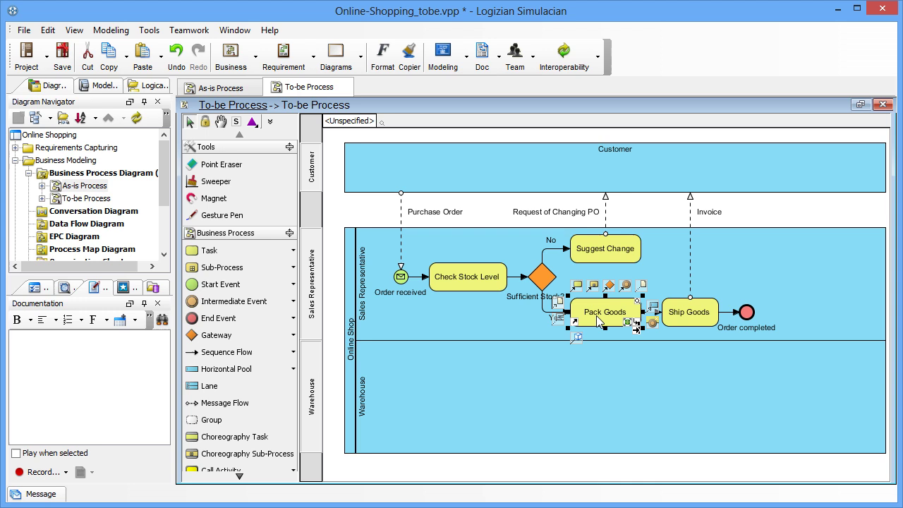
pyautogui.keyDown('shift'); pyautogui.click(699, 319); pyautogui.keyUp('shift')
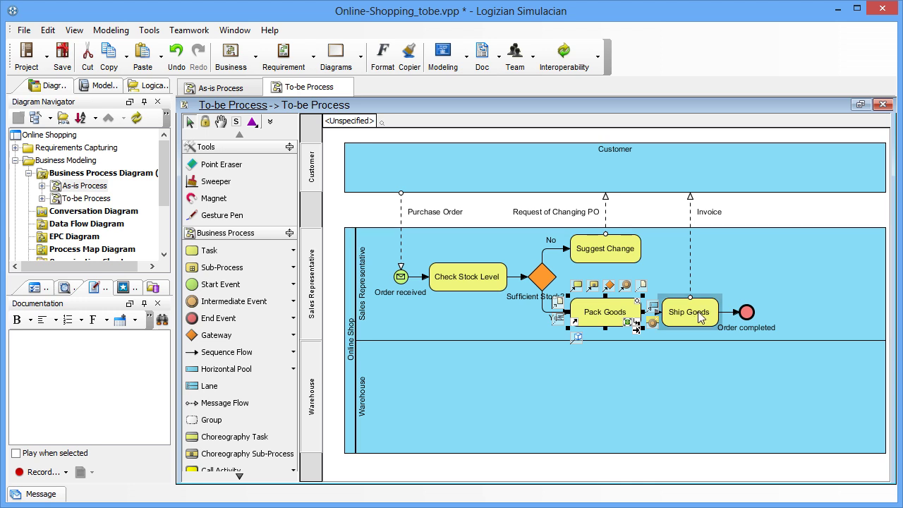
pyautogui.keyDown('shift'); pyautogui.click(747, 313); pyautogui.keyUp('shift')
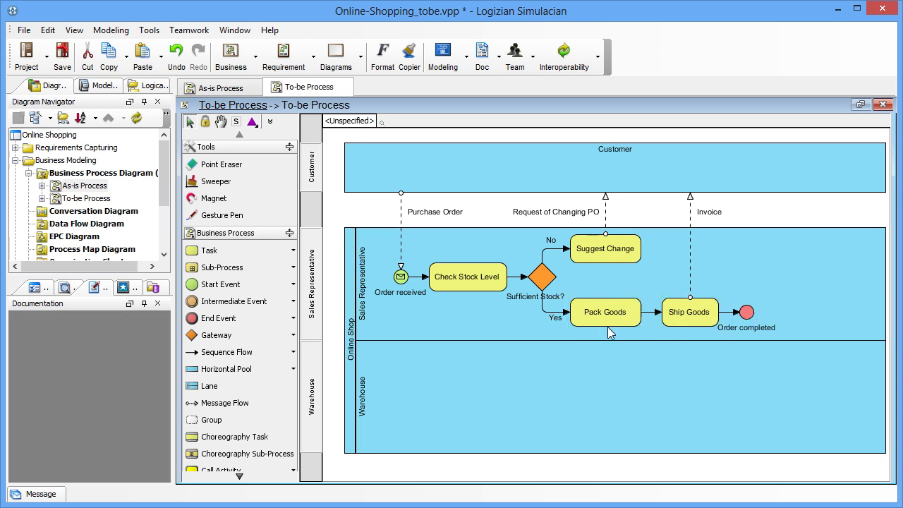
pyautogui.moveTo(607, 327); pyautogui.dragTo(614, 401)
pyautogui.click(619, 437)
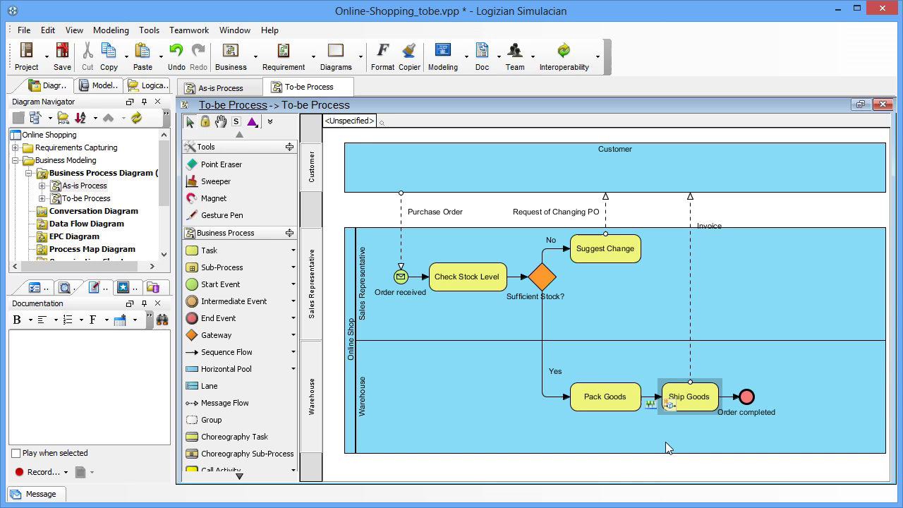
# Step: Insert a Request Pack Goods task on the Yes flow between the gateway and Pack Goods, and move it into the Sales Representative lane
pyautogui.click(543, 350)
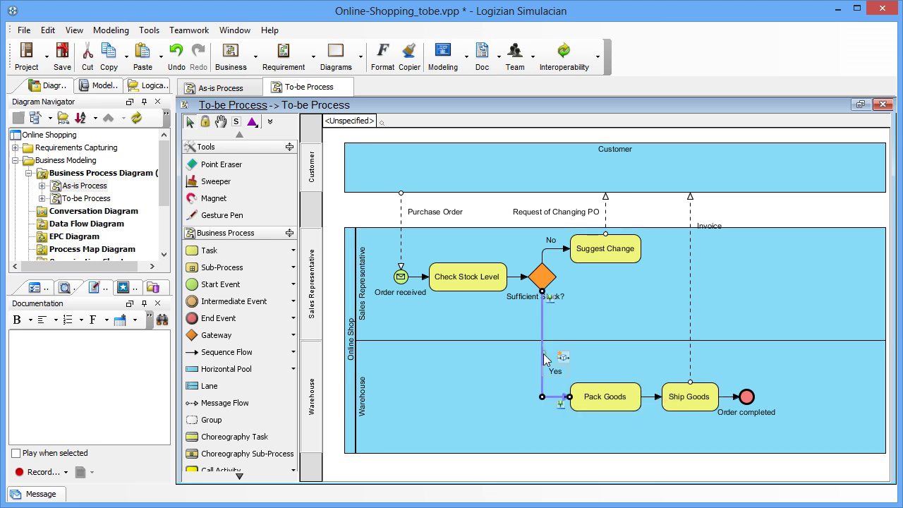
pyautogui.moveTo(562, 357); pyautogui.dragTo(567, 363)
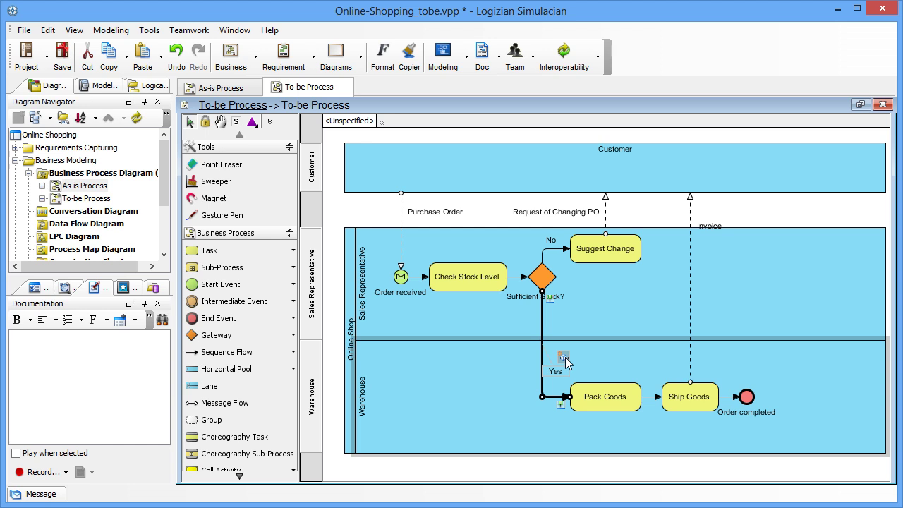
pyautogui.moveTo(566, 356); pyautogui.dragTo(565, 357)
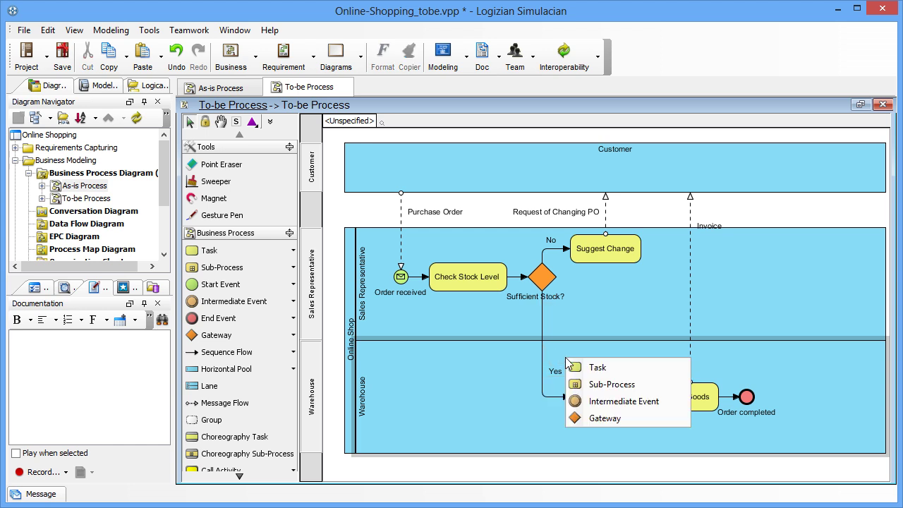
pyautogui.click(626, 367)
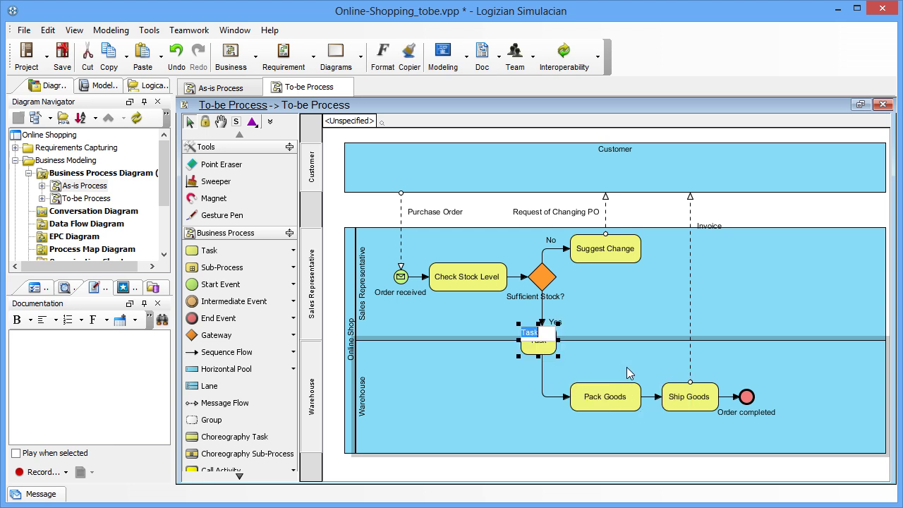
pyautogui.write('Requ')
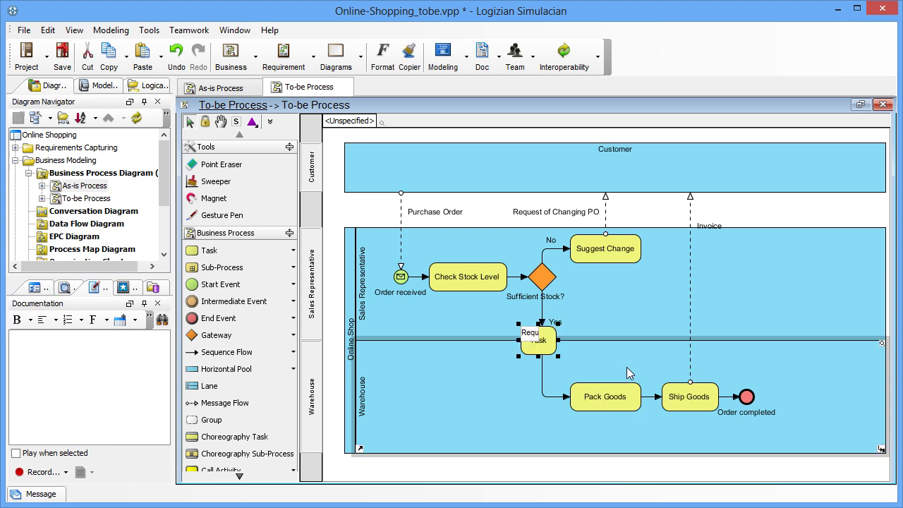
pyautogui.write('est P')
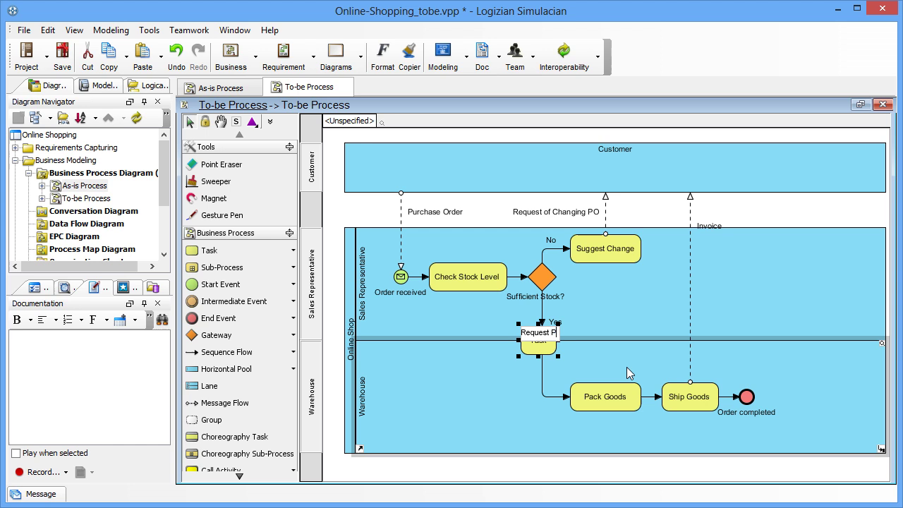
pyautogui.write('ack Goods')
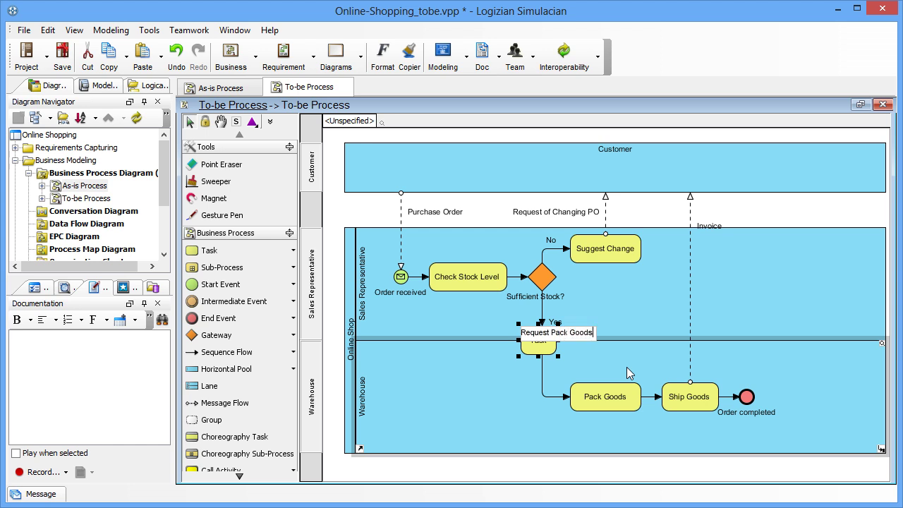
pyautogui.press('Return')
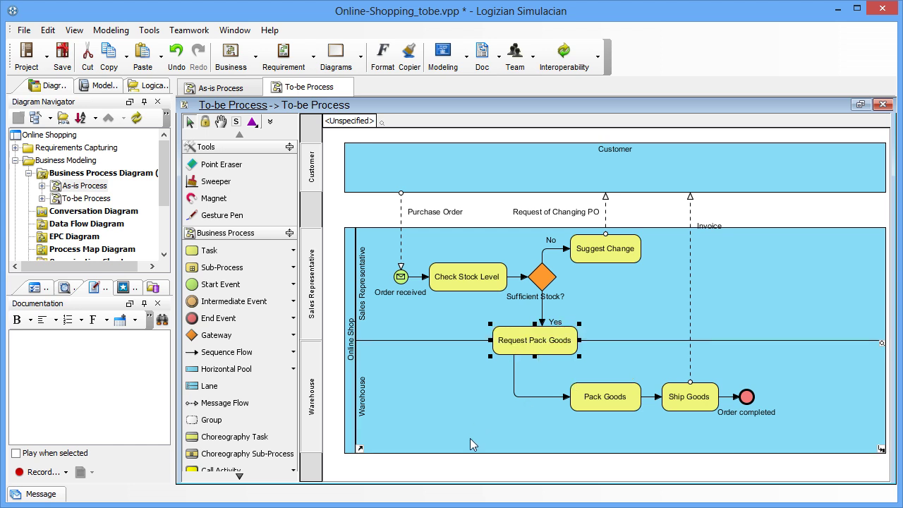
pyautogui.moveTo(570, 340); pyautogui.dragTo(635, 317)
pyautogui.click(507, 369)
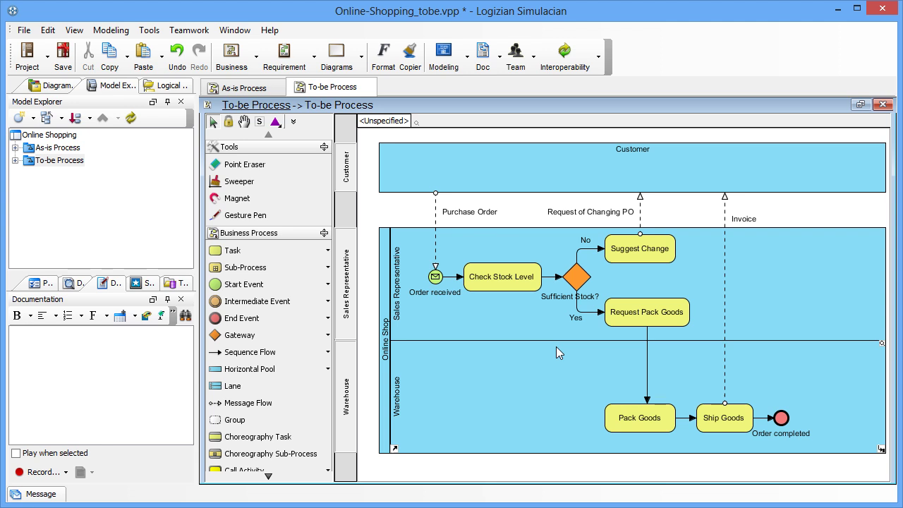
# Step: Start a Visual Diff with the Transitor strategy, comparing by Model Element
pyautogui.click(451, 67)
pyautogui.click(509, 86)
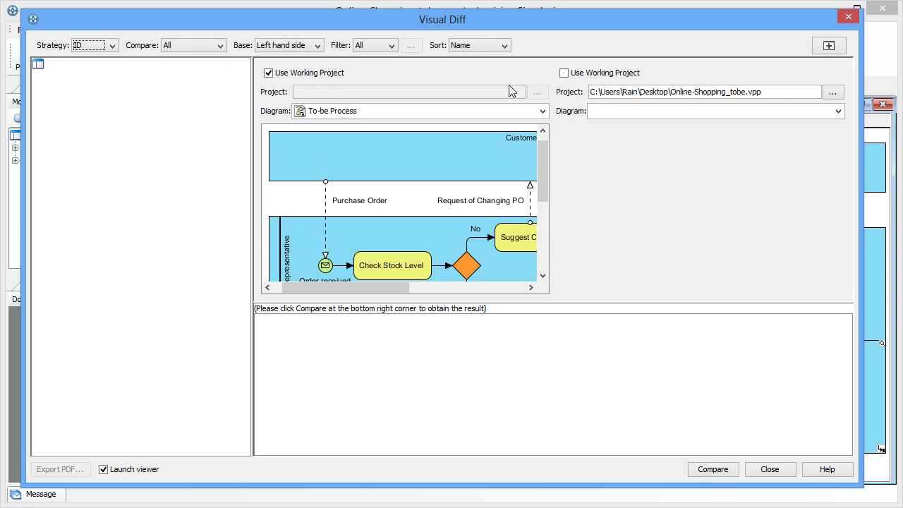
pyautogui.click(112, 45)
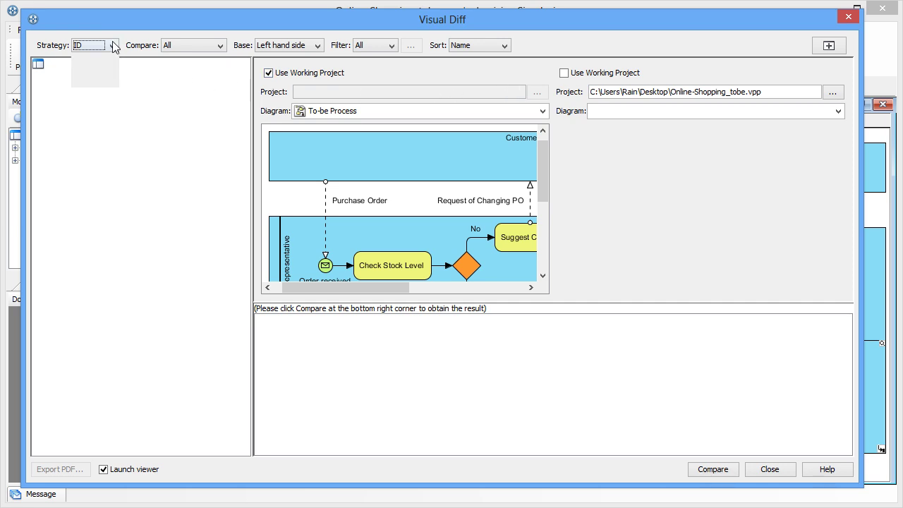
pyautogui.click(98, 81)
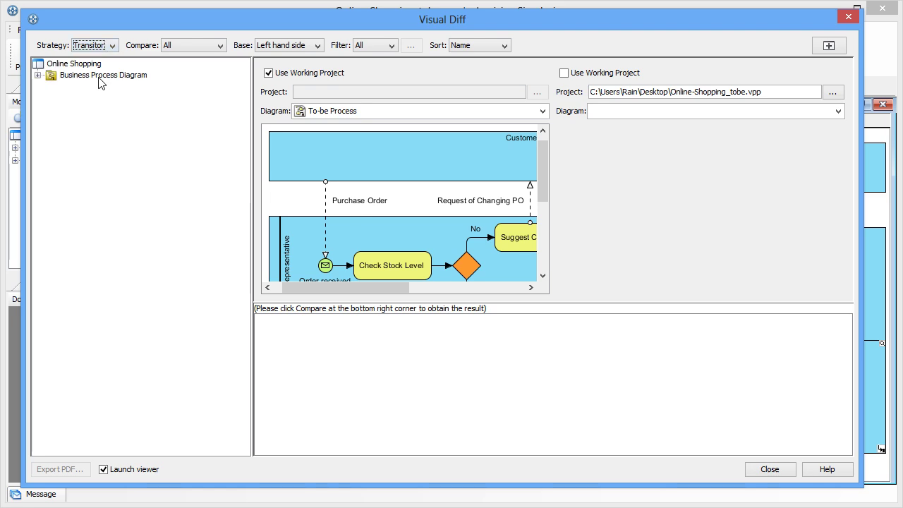
pyautogui.click(192, 45)
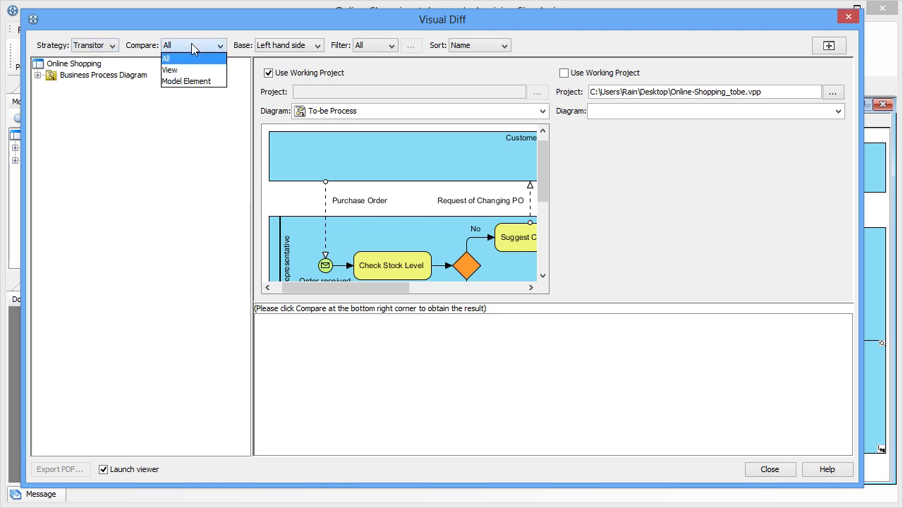
pyautogui.click(191, 81)
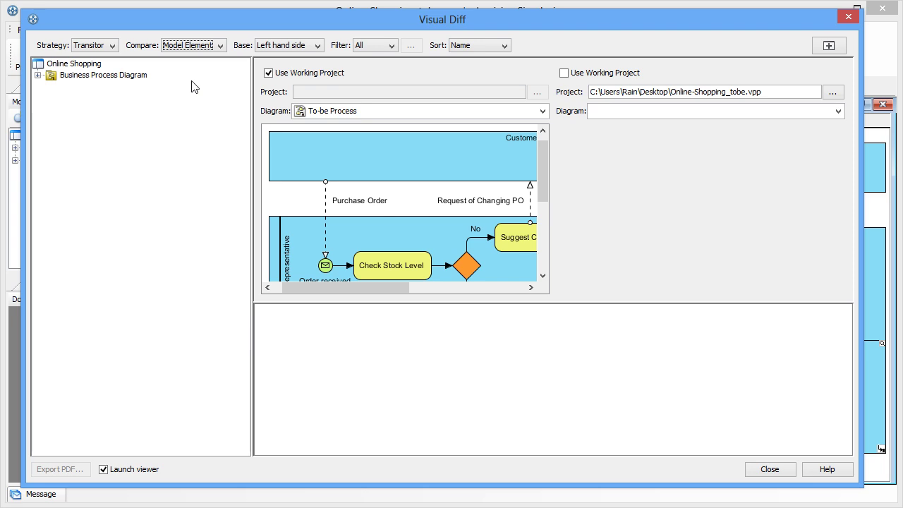
# Step: Compare the As-is Process with the To-be Process, both from the working project, and expand the Online Shop and Sales Representative differences
pyautogui.click(568, 73)
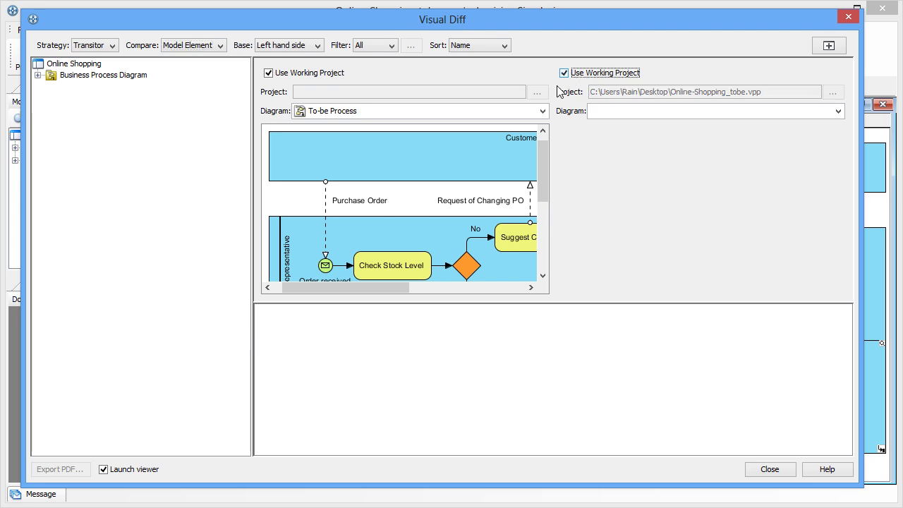
pyautogui.click(542, 111)
pyautogui.click(372, 168)
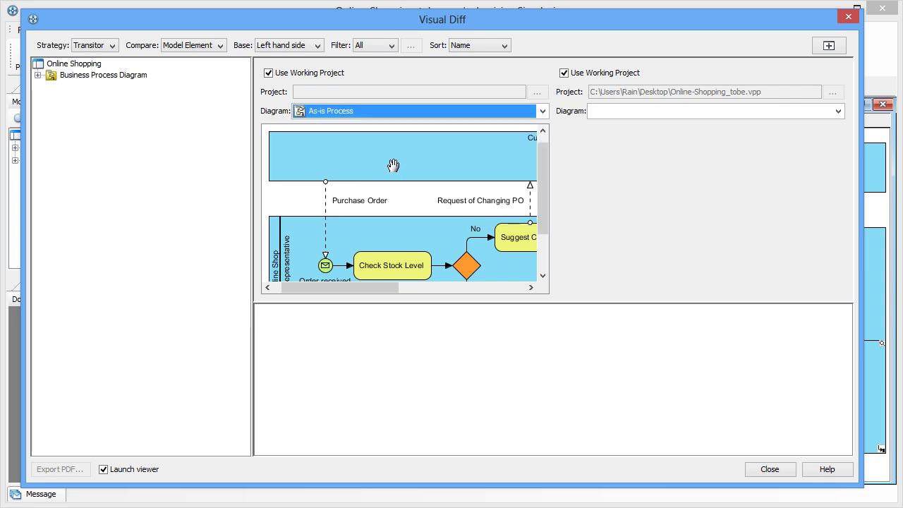
pyautogui.click(644, 115)
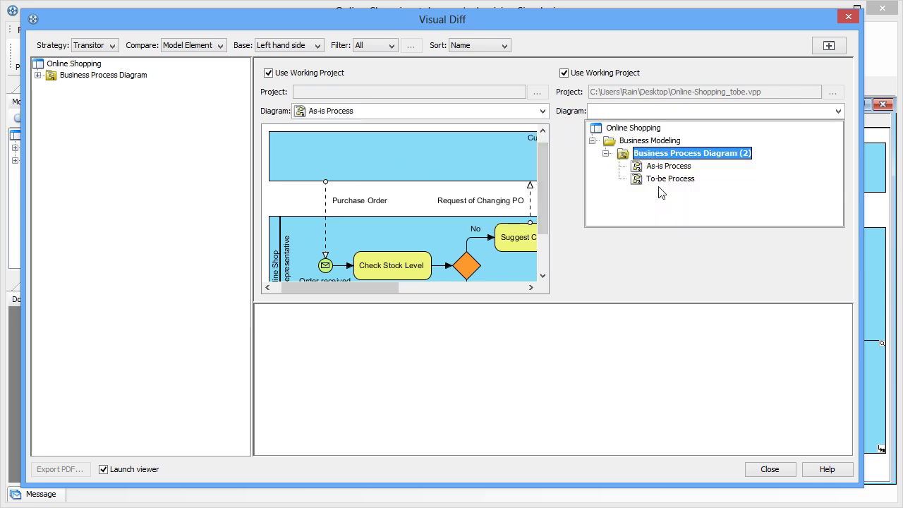
pyautogui.click(667, 179)
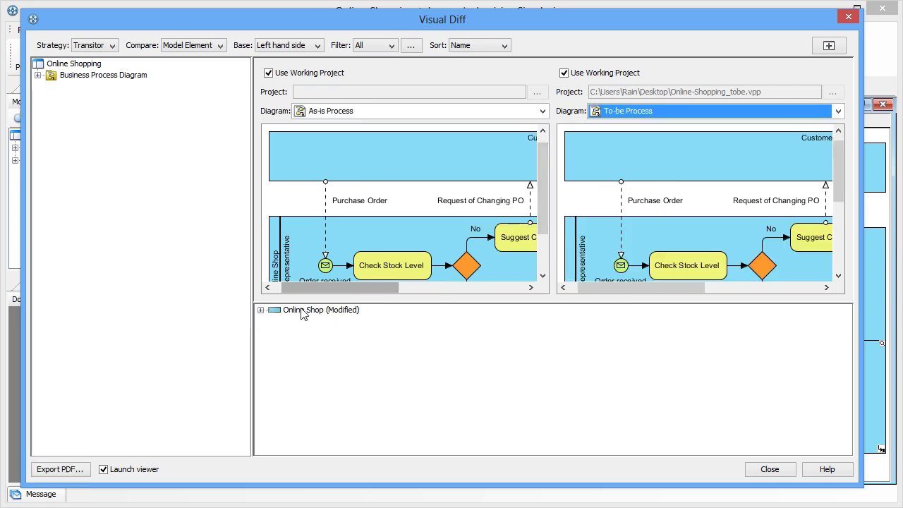
pyautogui.click(261, 309)
pyautogui.click(274, 321)
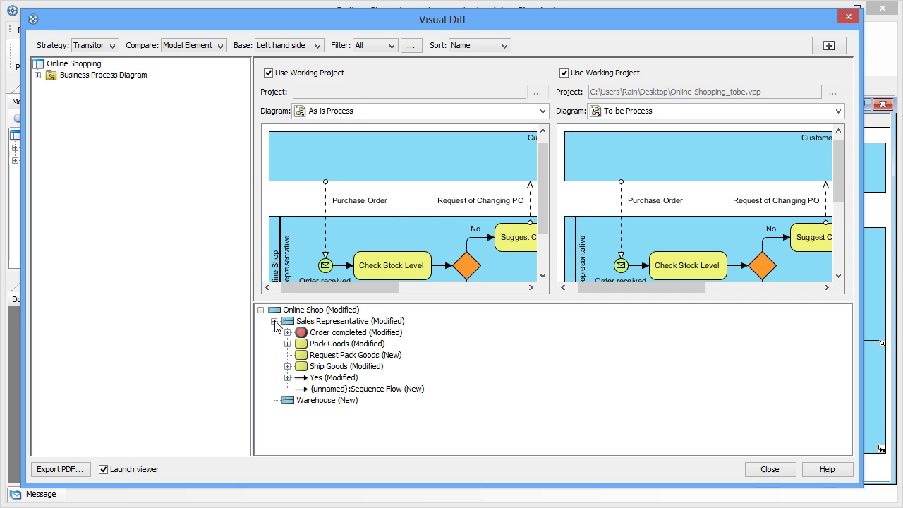
# Step: Locate the Pack Goods and Request Pack Goods differences in the as-is and to-be diagrams
pyautogui.click(372, 347)
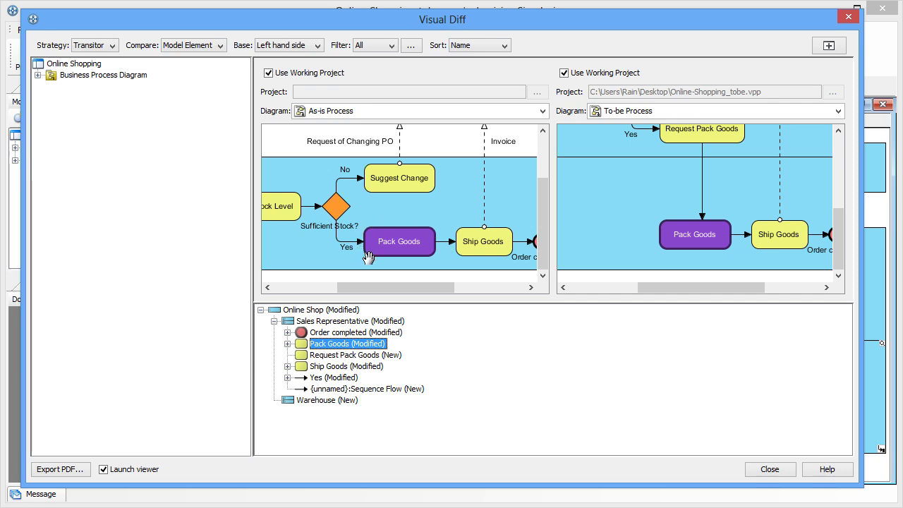
pyautogui.moveTo(377, 288)
pyautogui.mouseDown()
pyautogui.moveTo(403, 289)
pyautogui.moveTo(378, 286)
pyautogui.mouseUp()
pyautogui.moveTo(543, 266)
pyautogui.mouseDown()
pyautogui.moveTo(543, 254)
pyautogui.moveTo(541, 281)
pyautogui.mouseUp()
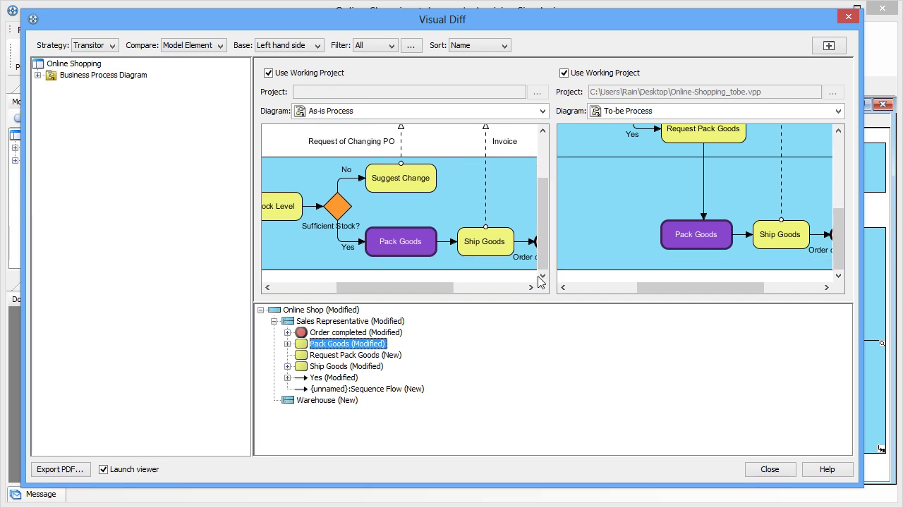
pyautogui.click(391, 356)
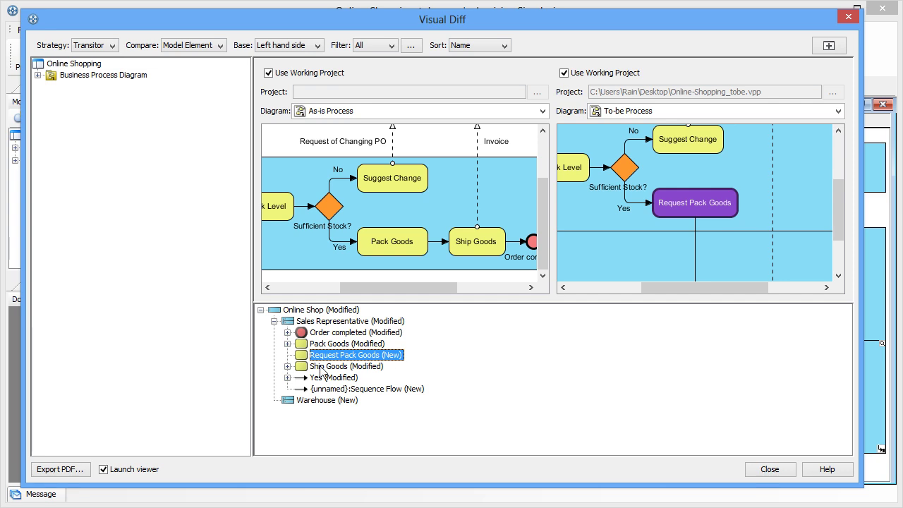
# Step: Export the comparison as a PDF named comparison_results to the Desktop, opening it in the viewer
pyautogui.click(60, 469)
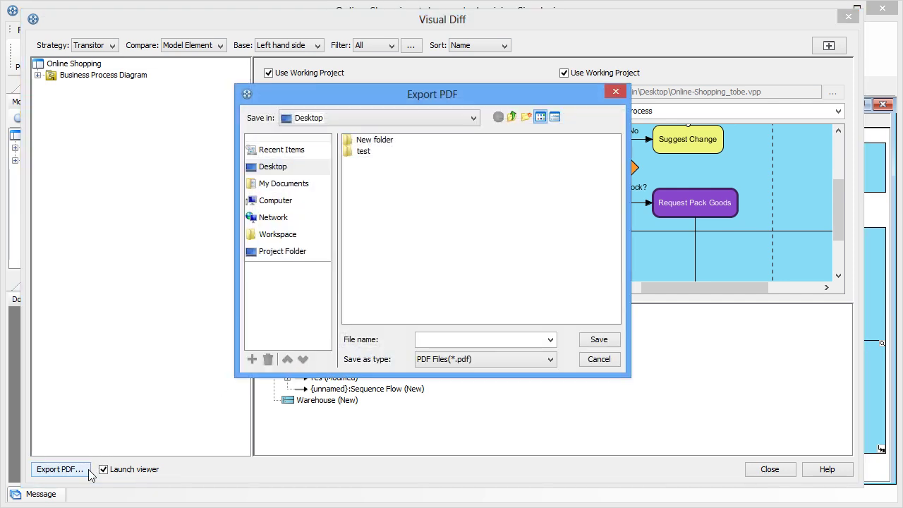
pyautogui.write('comp')
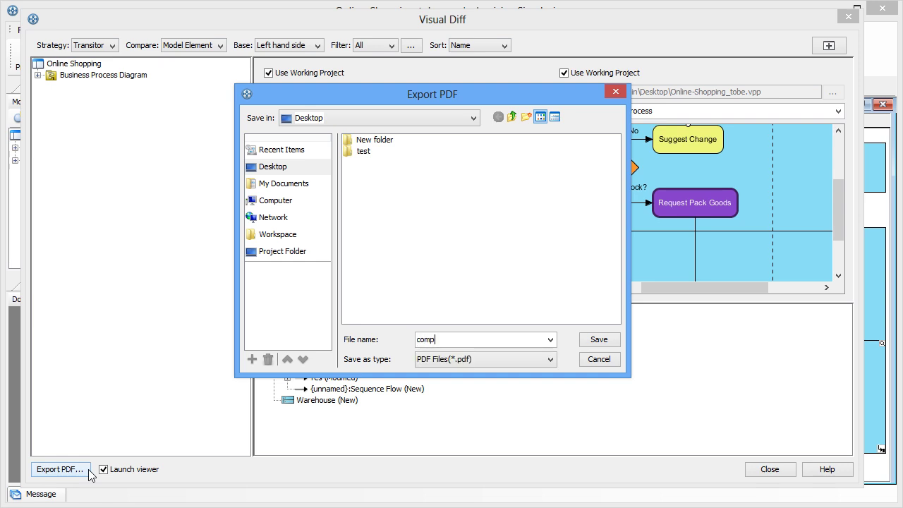
pyautogui.write('arison_results')
pyautogui.click(600, 341)
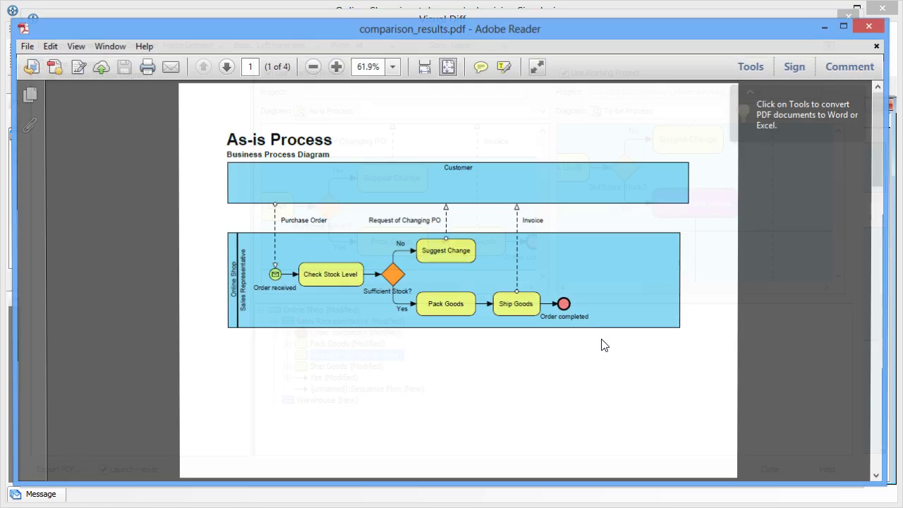